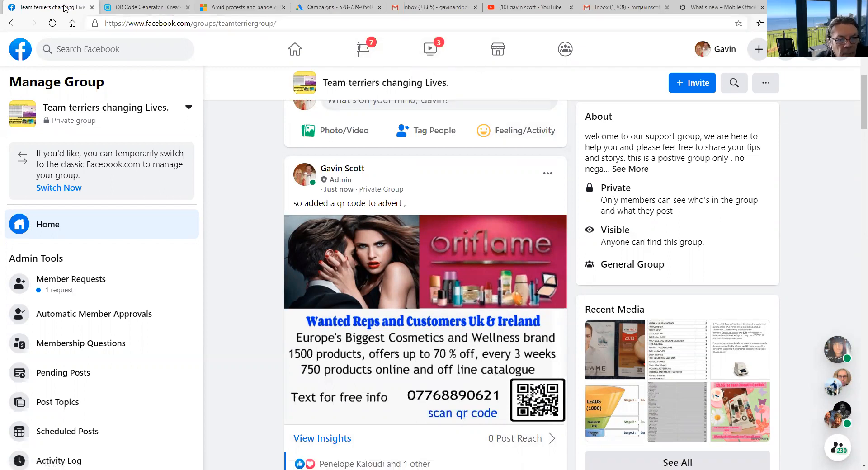
Scroll to the author's comment under the Oriflame advert and follow the qr-code-generator.com link.
scroll(854, 93, down, 3)
scroll(854, 104, down, 2)
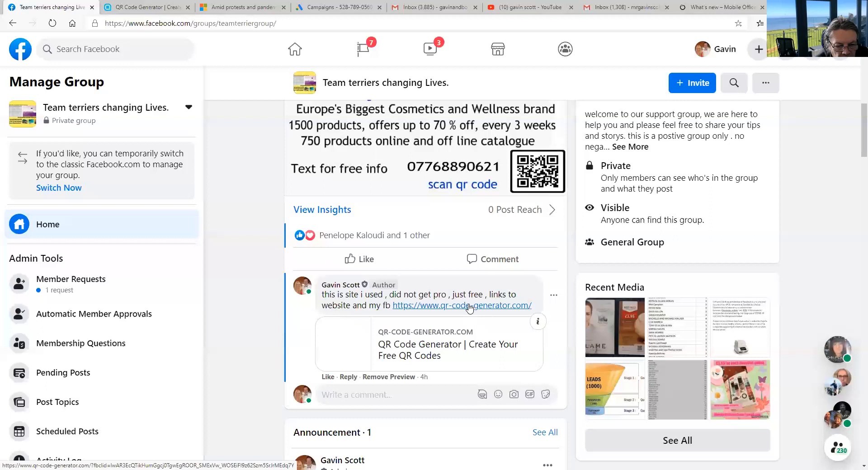
click(469, 308)
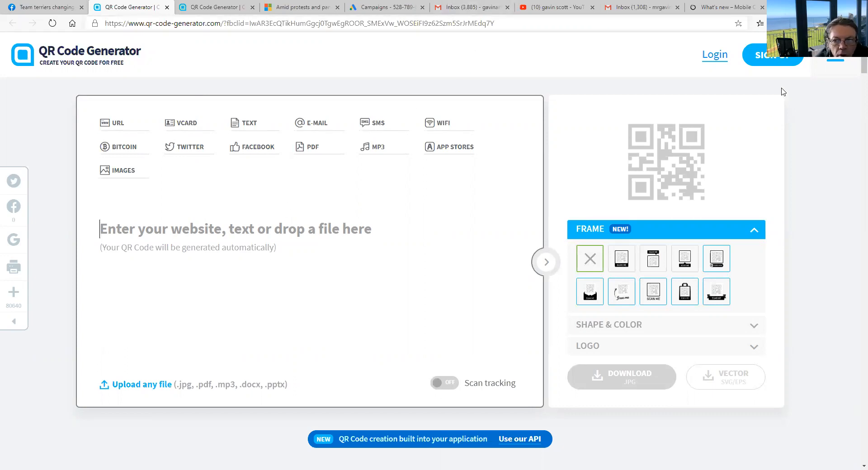
Start an account with Personal Use as industry, enter the e-mail and password, and accept the terms.
click(767, 62)
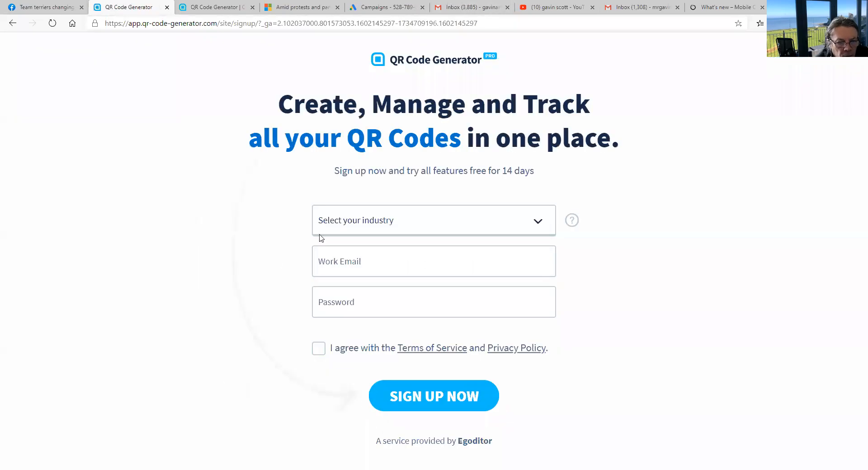
click(397, 220)
click(387, 273)
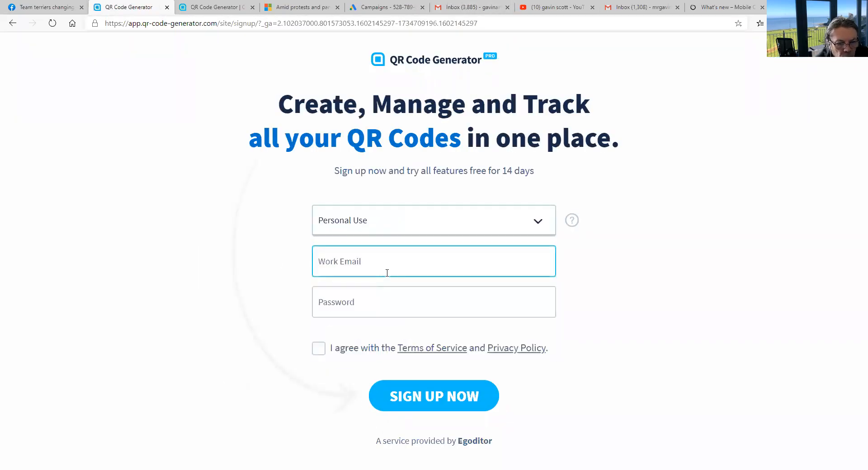
click(384, 263)
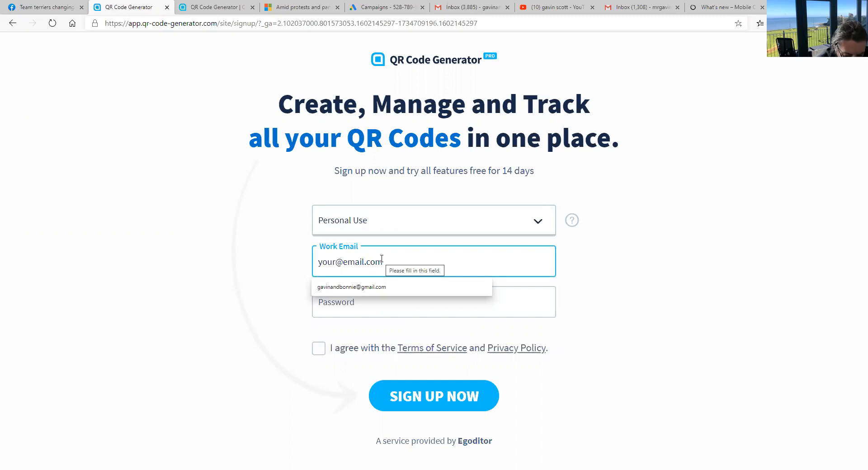
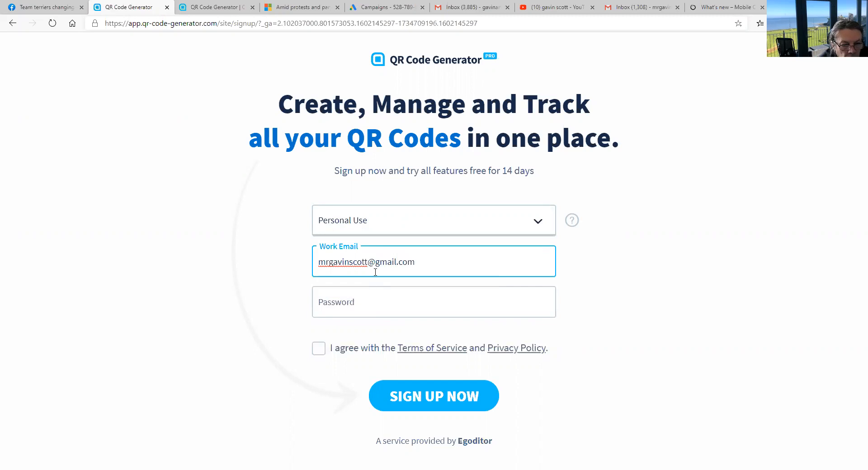
click(368, 297)
text(ga)
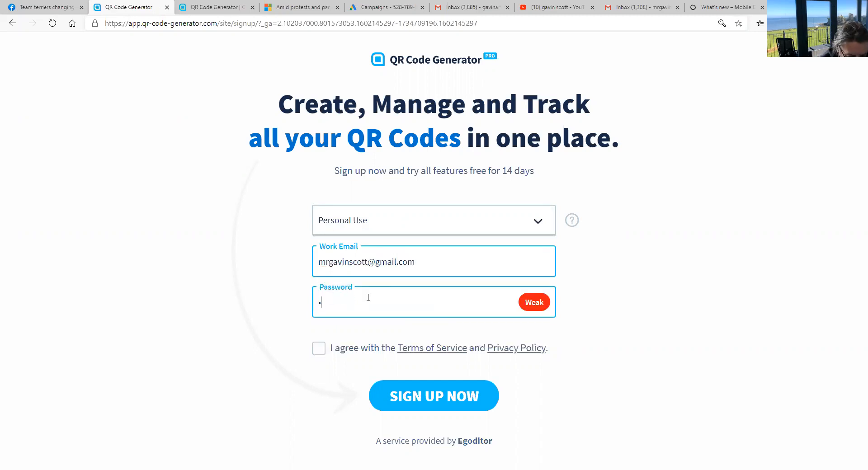
text(•••••••)
click(323, 351)
Submit the sign-up, then open the 'Activate your account' email in Gmail and activate the account.
click(423, 398)
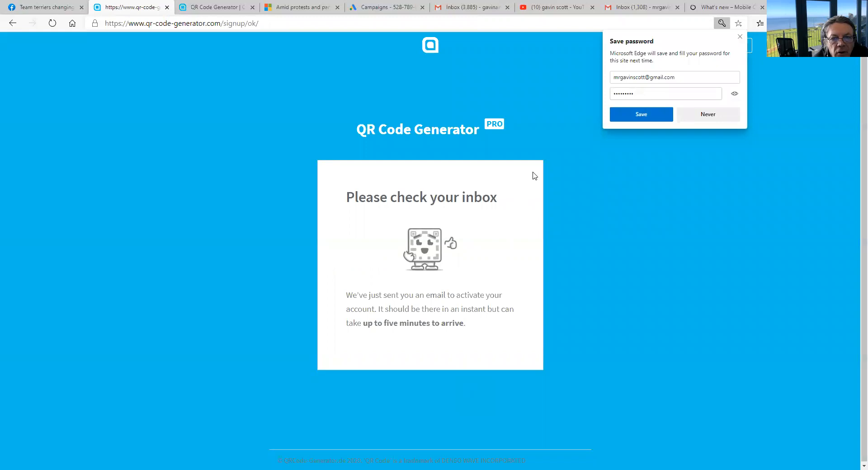
click(708, 114)
click(466, 9)
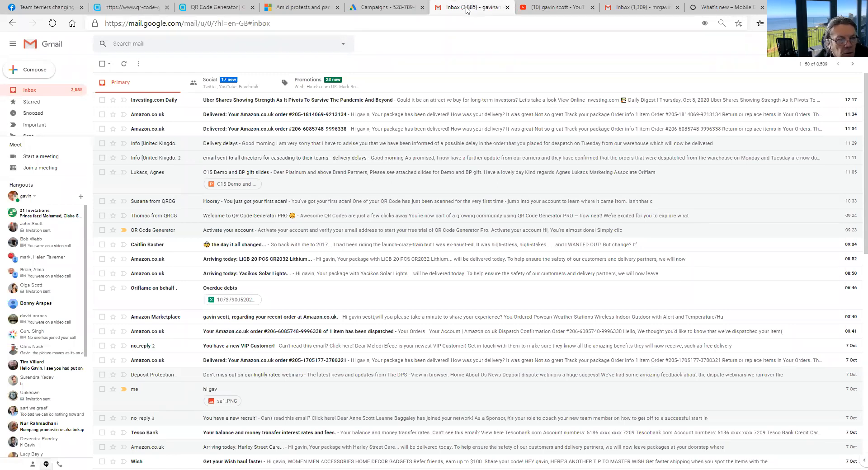
key(ctrl+8)
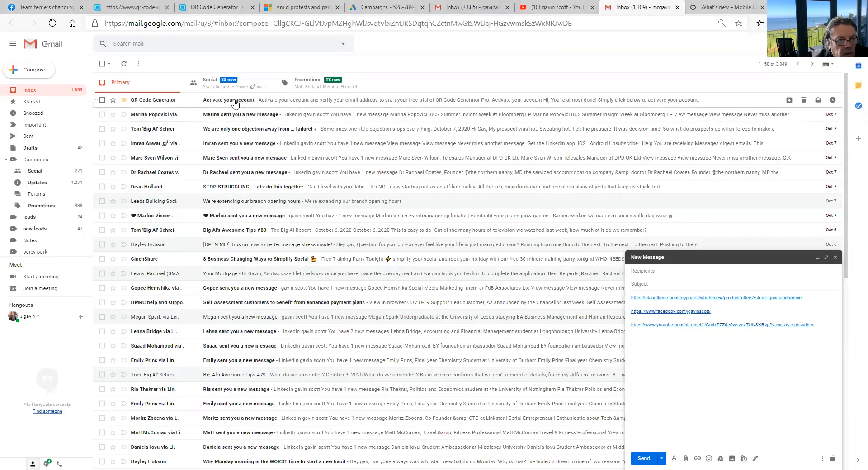
click(235, 104)
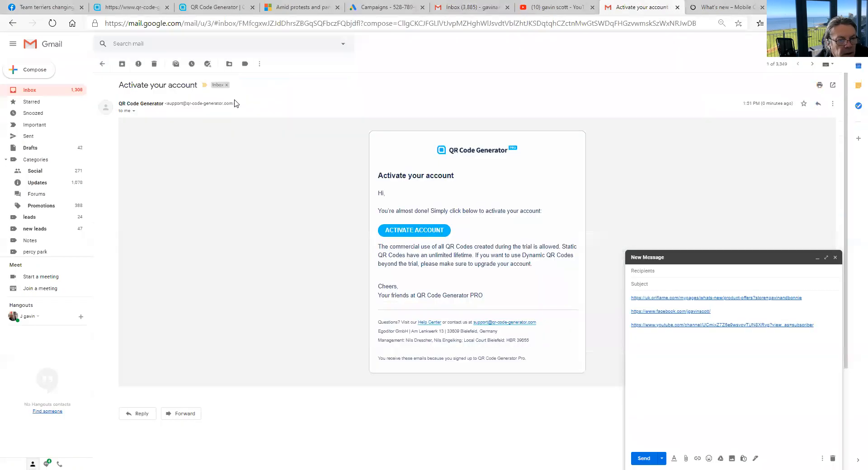
click(419, 231)
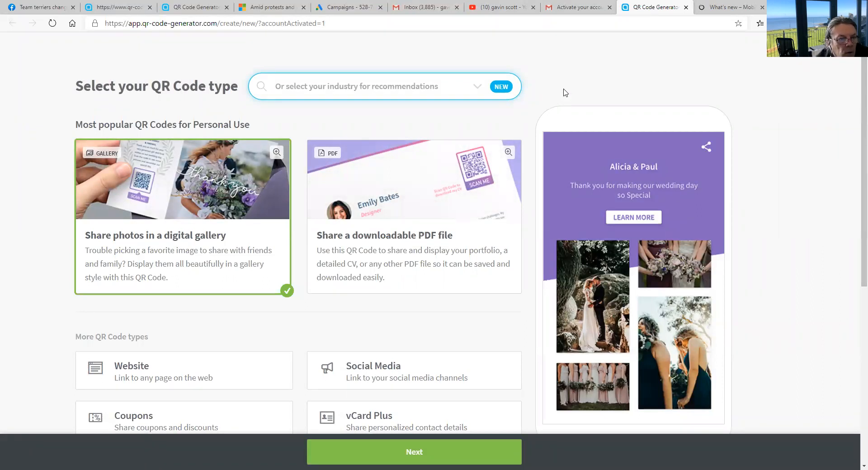
Copy the Oriflame store product-offers link from the Gmail draft.
key(ctrl+3)
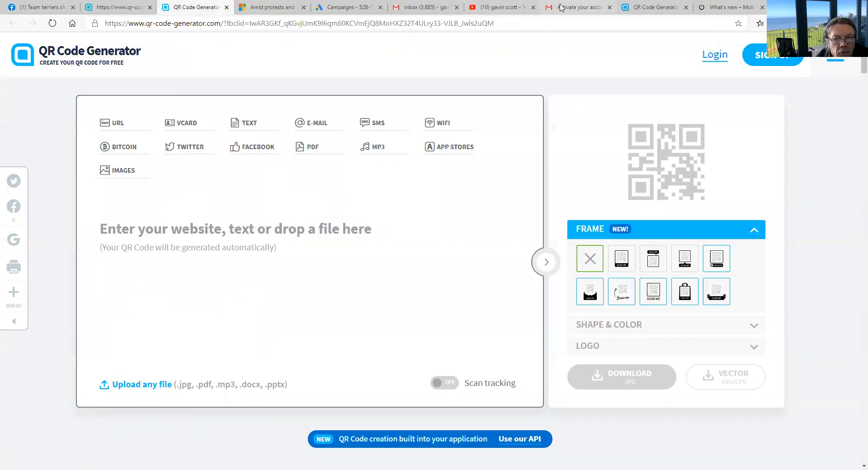
click(561, 7)
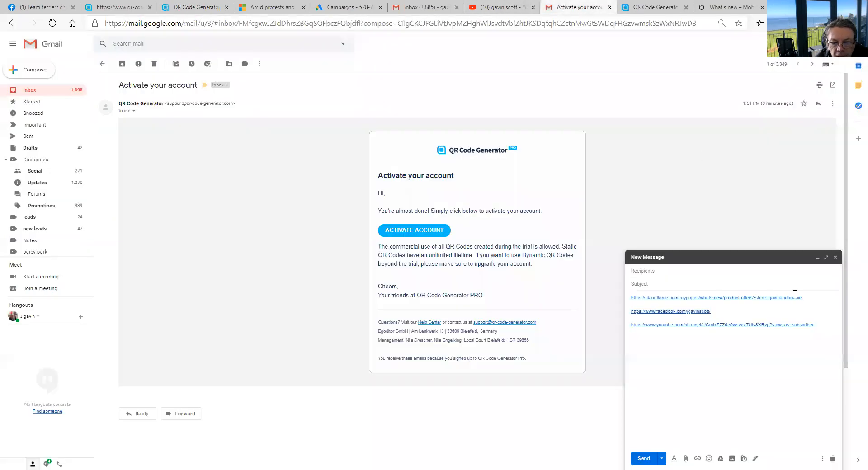
drag(809, 296, 630, 298)
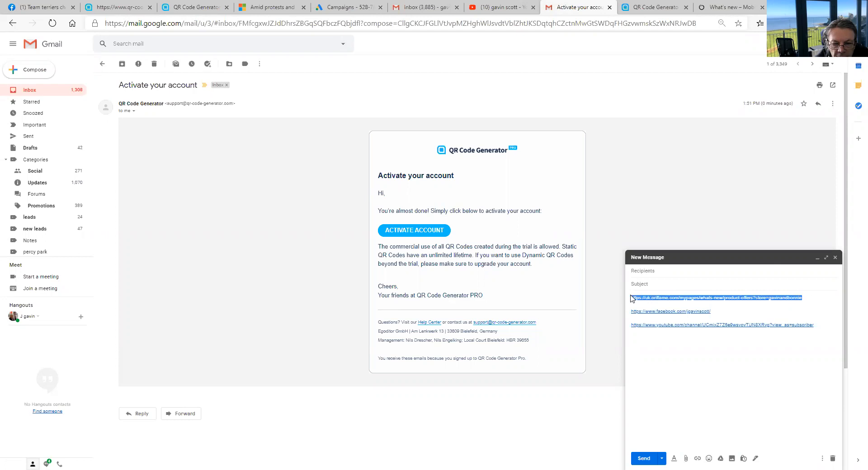
right_click(649, 297)
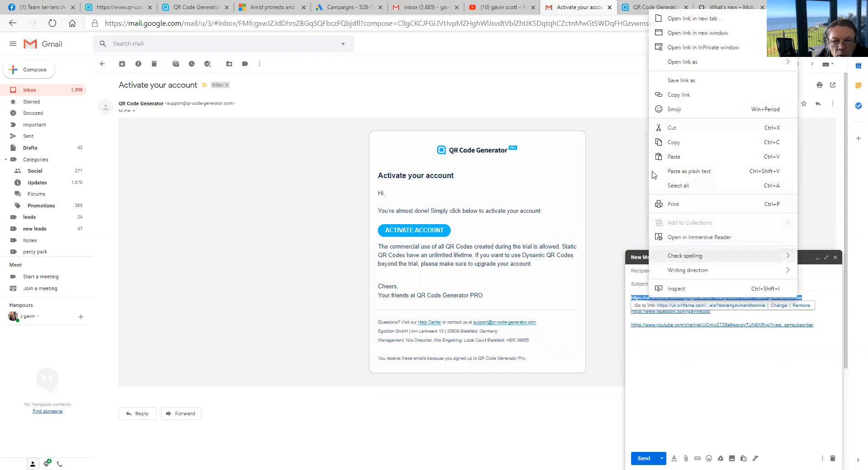
click(667, 141)
Paste the Oriflame store link into the QR generator's input box.
click(196, 7)
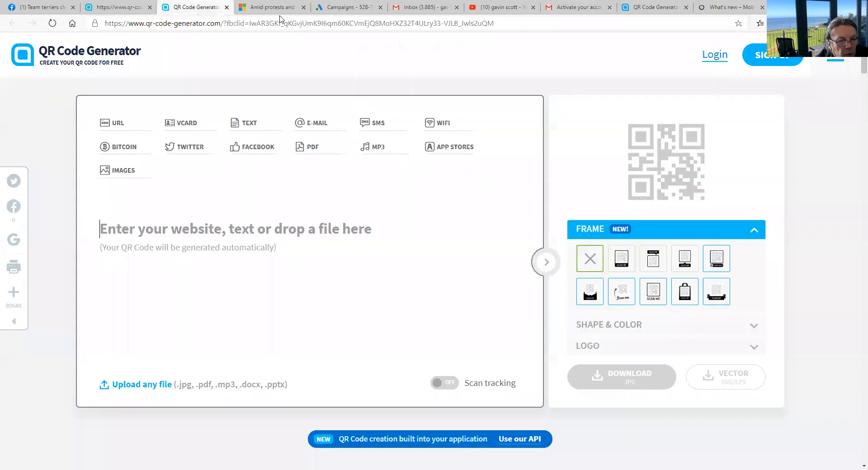
right_click(206, 227)
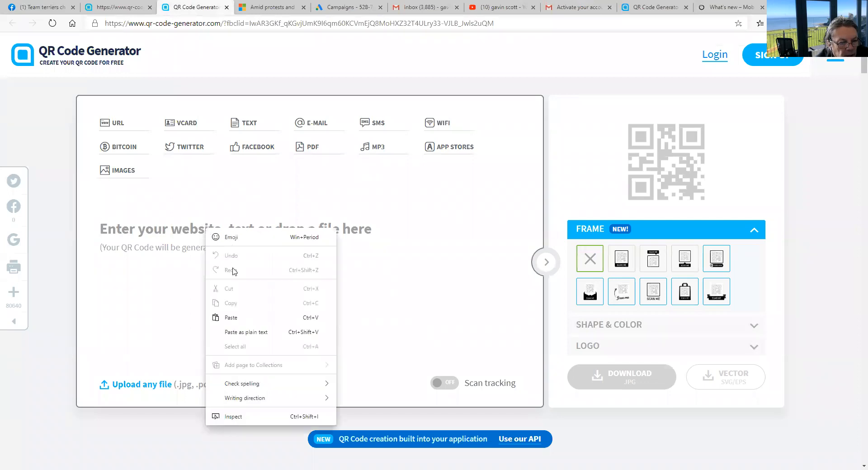
click(232, 318)
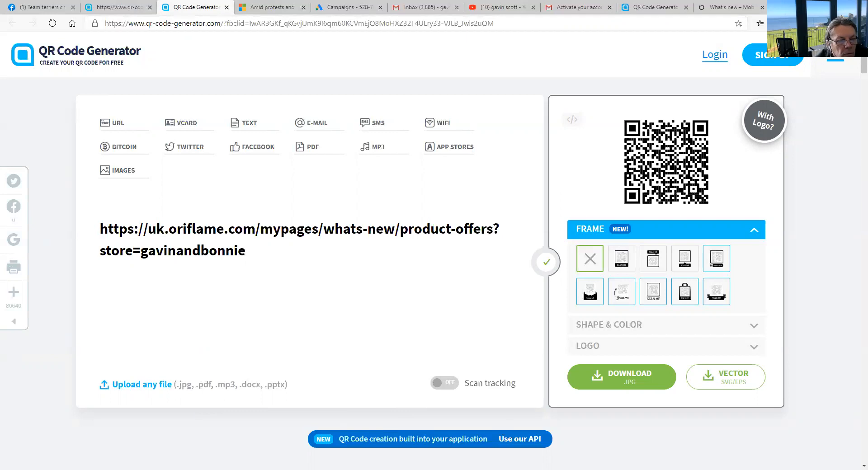
Log in, start a new QR code, and choose the Social Media type to continue to design.
click(711, 56)
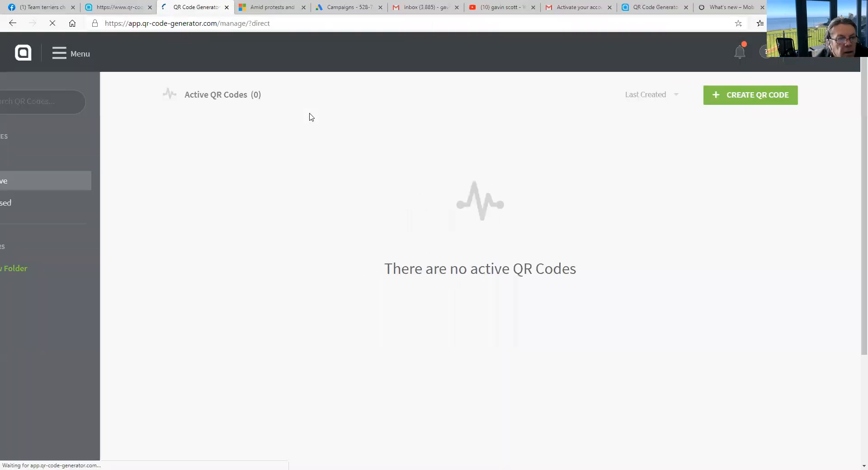
click(747, 99)
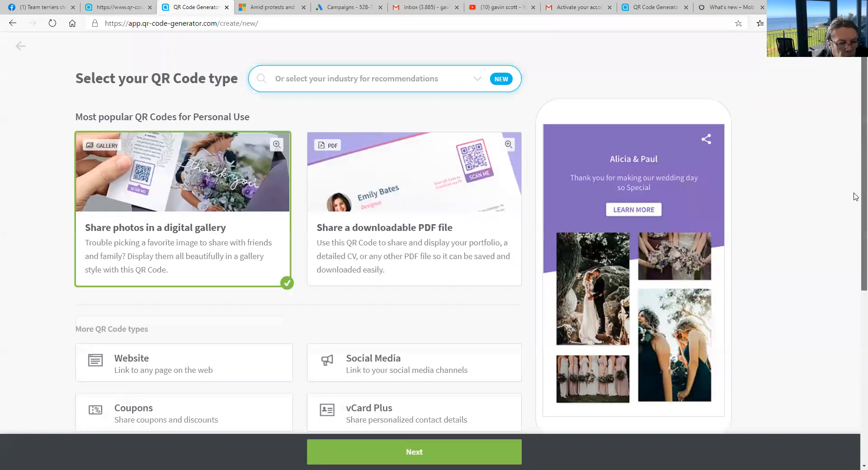
scroll(856, 210, down, 3)
click(168, 230)
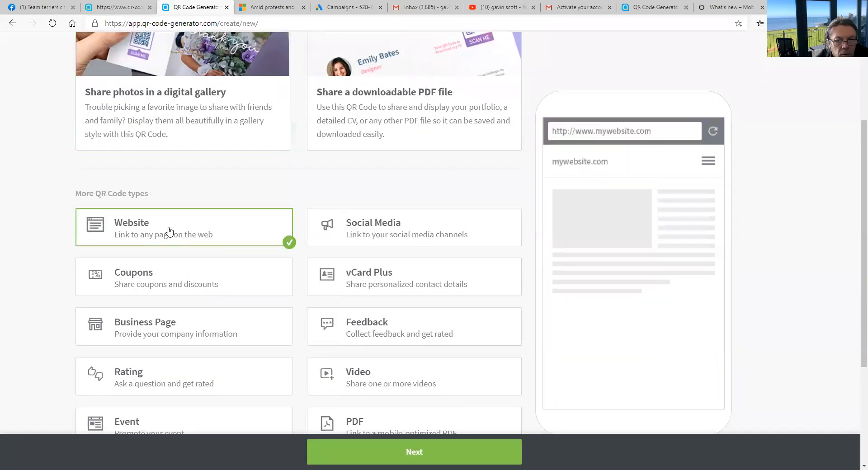
mouse_move(569, 120)
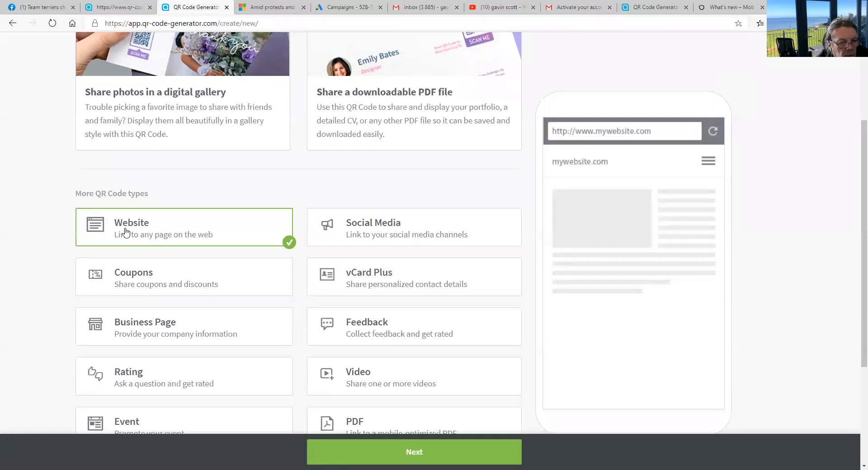
click(332, 228)
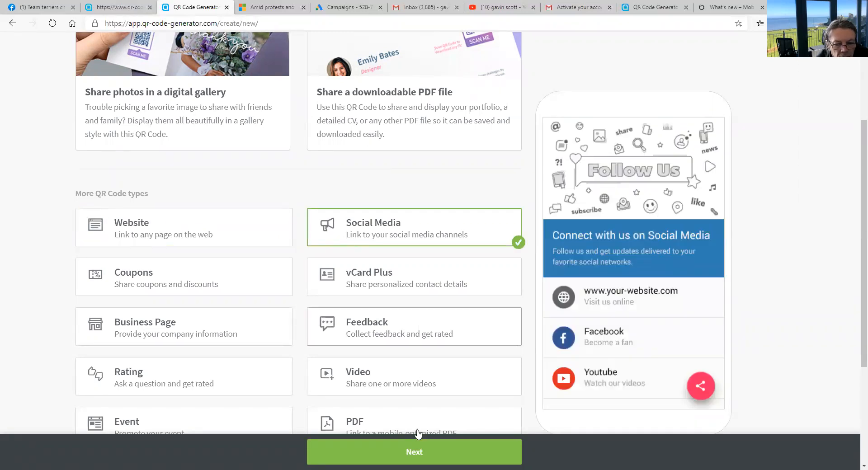
click(421, 452)
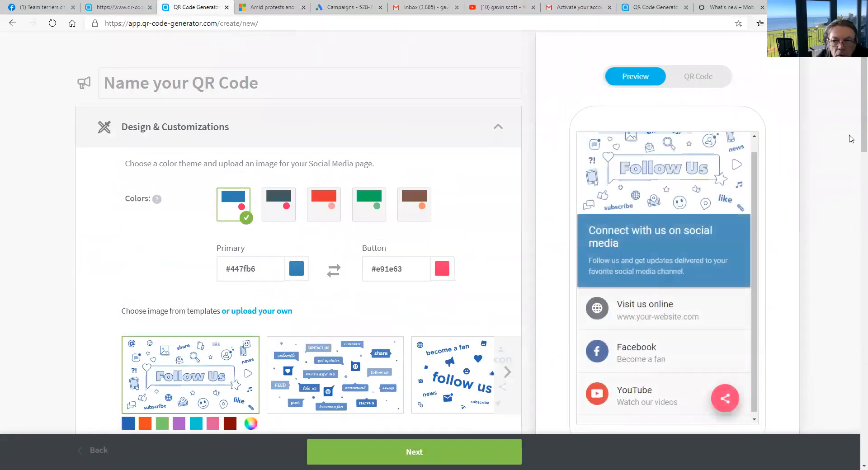
Accept the default blue theme and Follow Us image and proceed to the Social Media Channels section.
scroll(855, 118, down, 2)
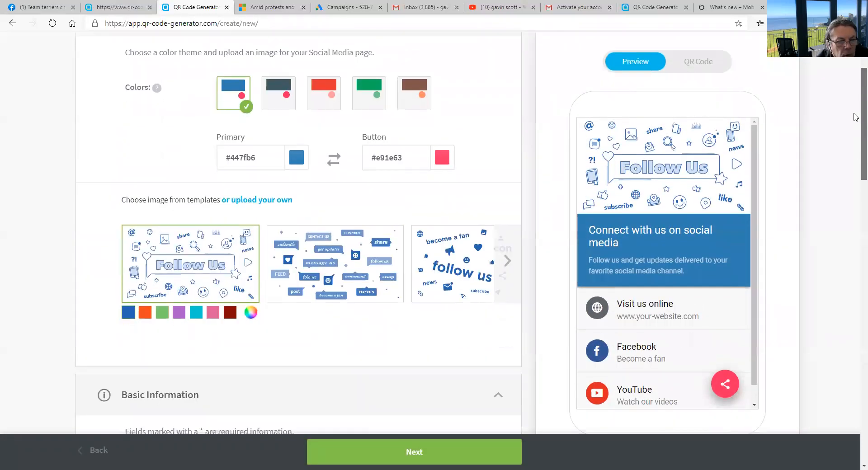
scroll(380, 43, down, 1)
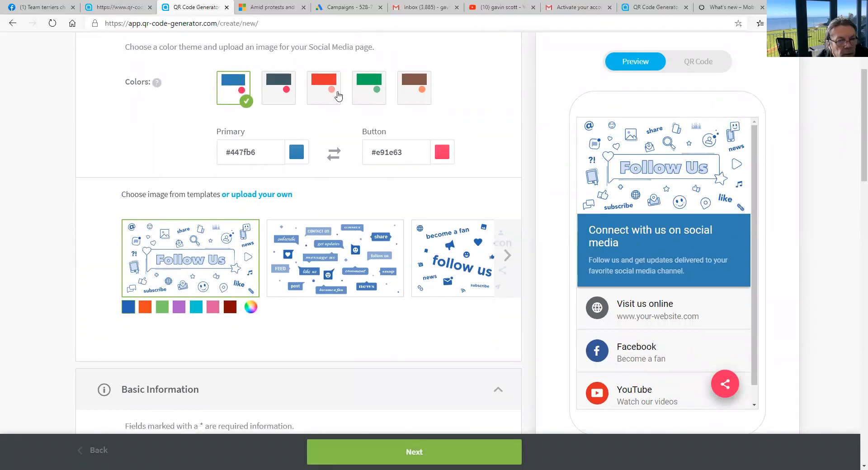
click(409, 457)
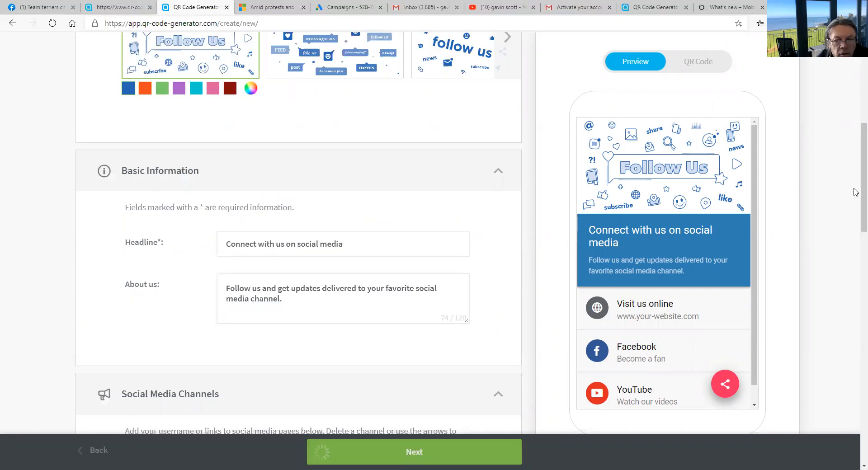
scroll(856, 289, up, 1)
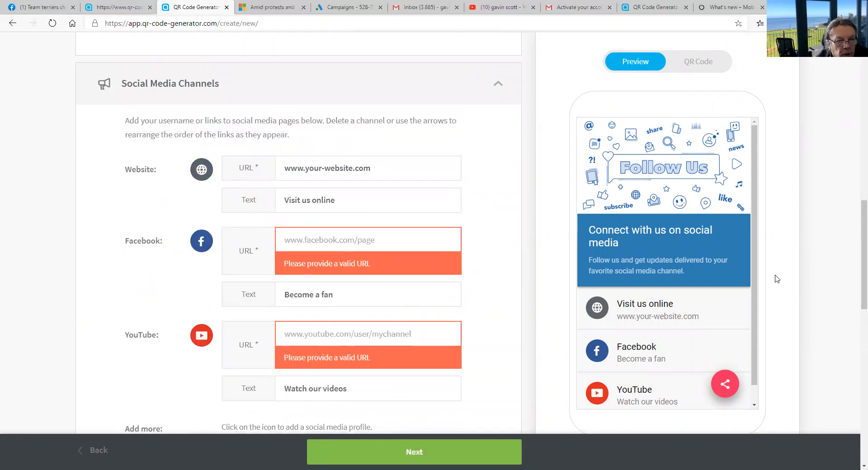
Replace the default Website URL with the Oriflame store product-offers link.
click(375, 168)
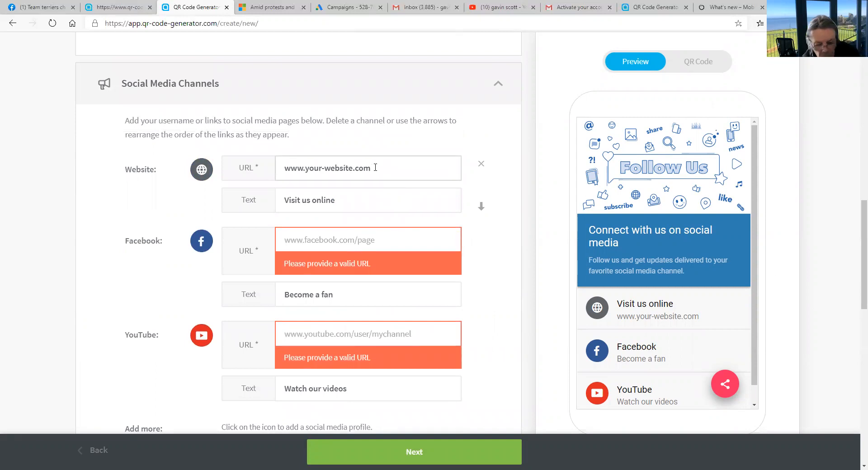
key(BackSpace)
key(BackSpace)
key(BackSpace)
key(BackSpace)
key(BackSpace)
key(BackSpace)
key(BackSpace)
key(BackSpace)
key(BackSpace)
key(BackSpace)
key(BackSpace)
key(BackSpace)
key(BackSpace)
key(BackSpace)
key(BackSpace)
key(BackSpace)
key(BackSpace)
key(BackSpace)
key(BackSpace)
key(BackSpace)
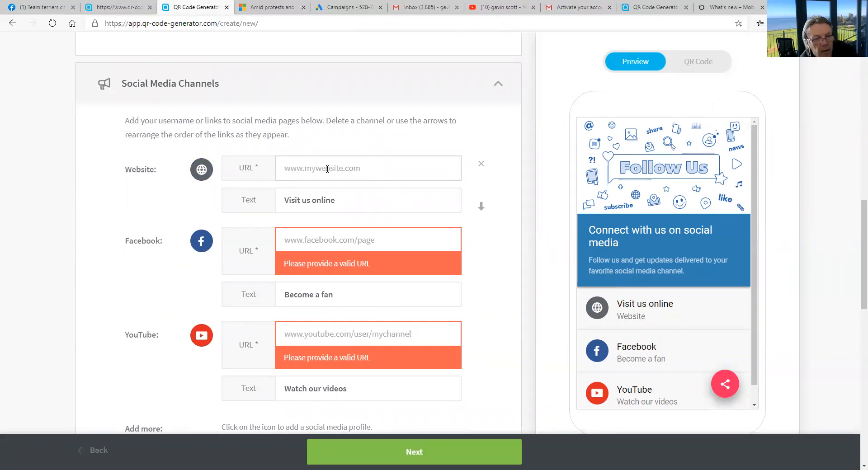
right_click(326, 171)
click(362, 261)
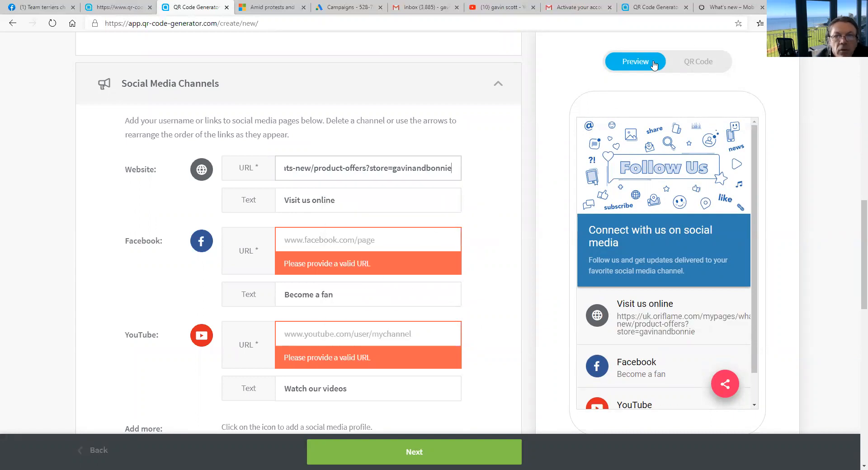
Copy the Facebook link from the Gmail draft into the Facebook URL field.
click(514, 5)
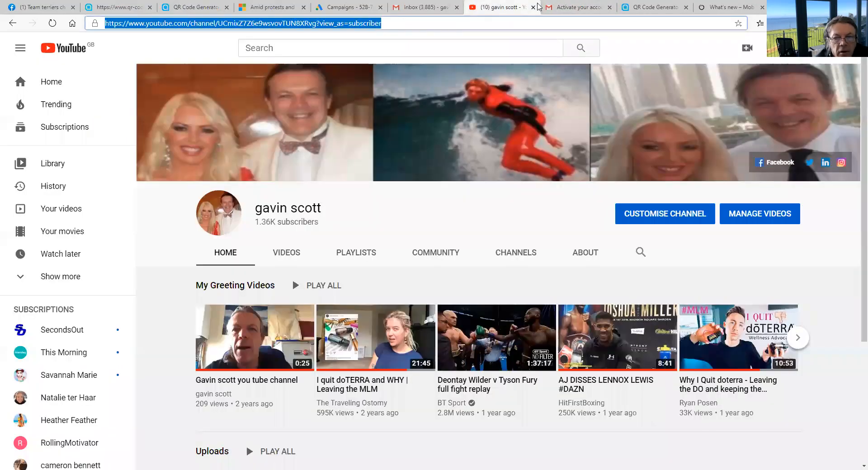
click(574, 6)
click(761, 318)
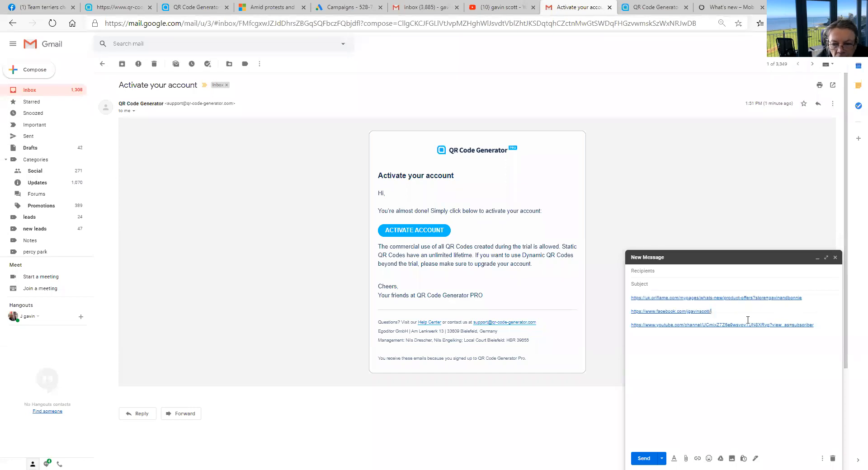
drag(712, 311, 631, 311)
key(ctrl+c)
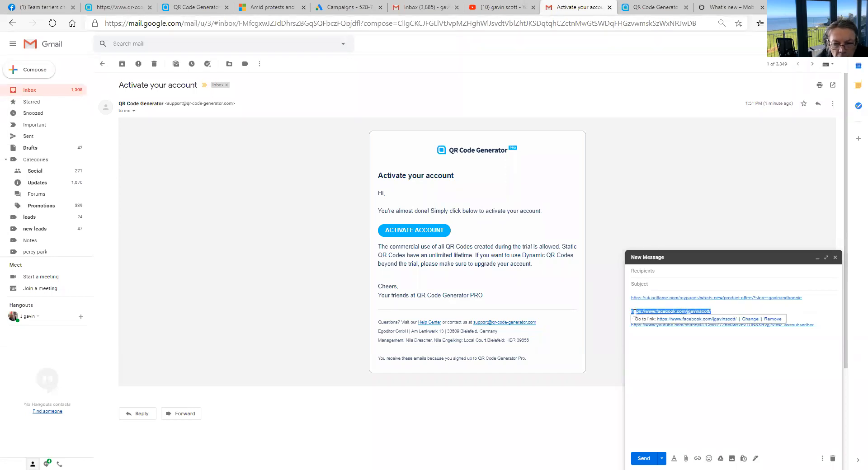
right_click(637, 311)
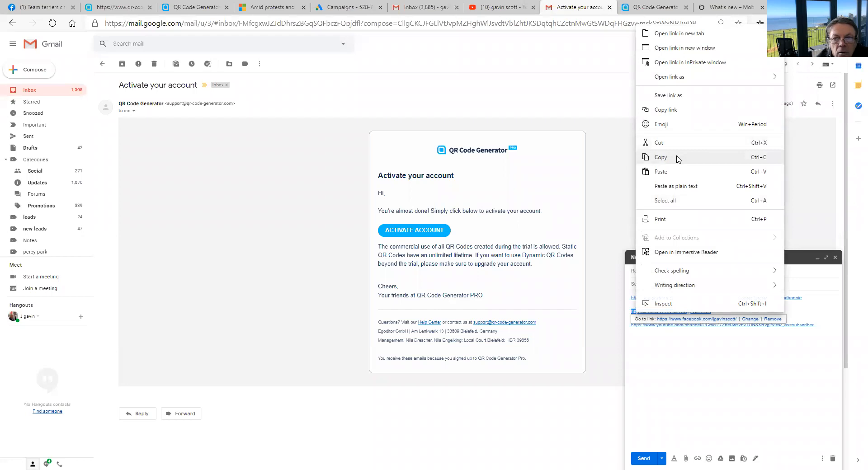
click(678, 156)
click(649, 9)
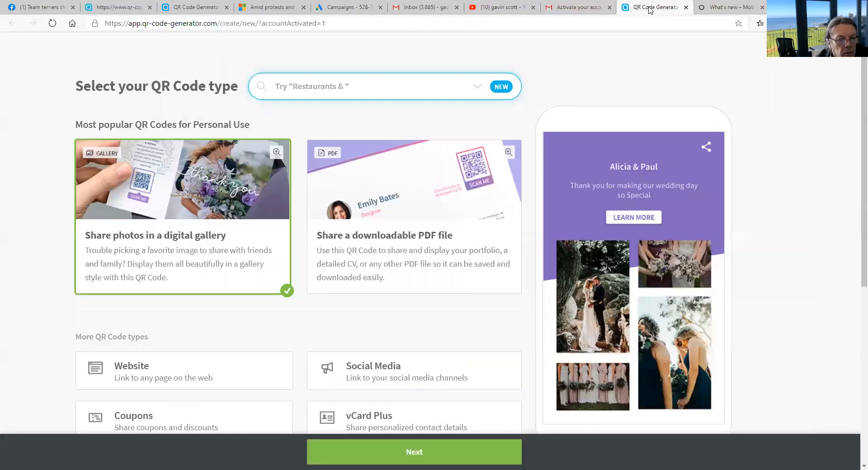
click(135, 5)
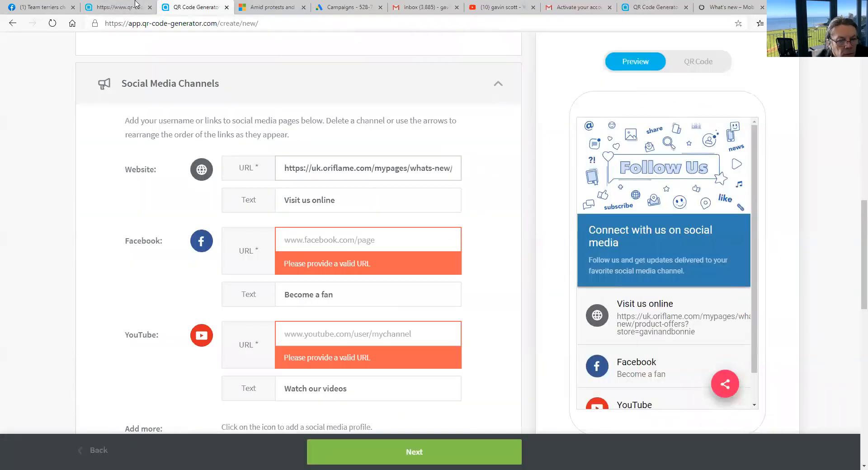
click(306, 239)
right_click(306, 238)
click(353, 334)
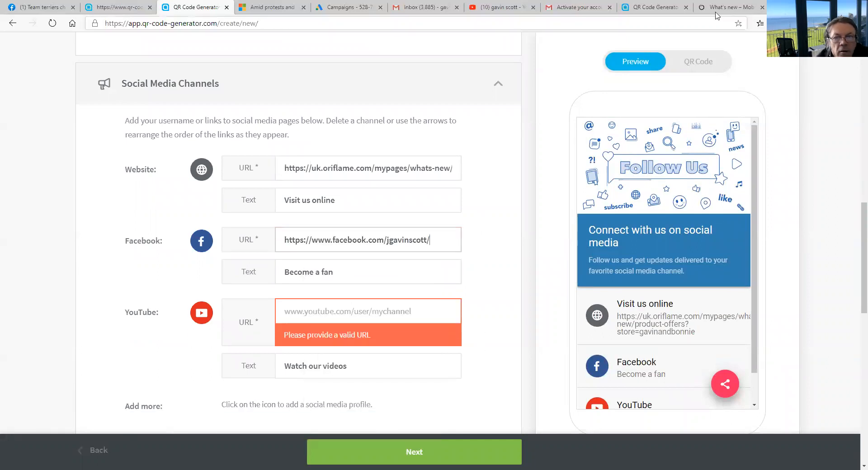
Copy the YouTube channel link from the Gmail draft into the YouTube URL field and continue.
click(519, 8)
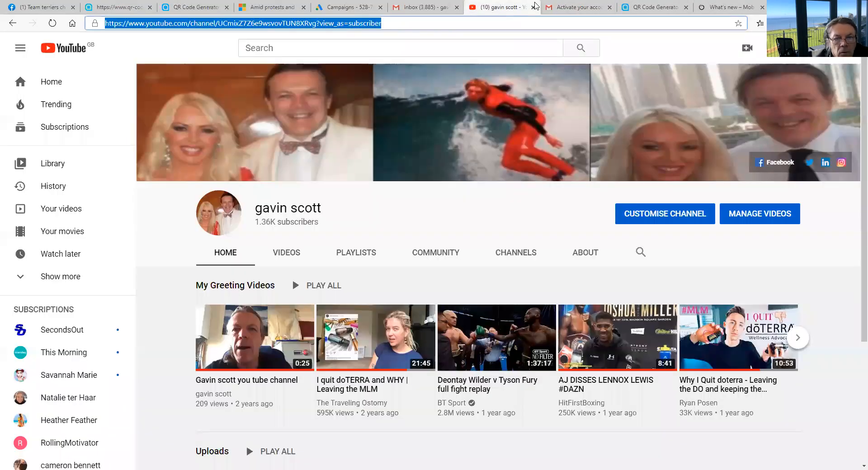
click(577, 7)
click(806, 339)
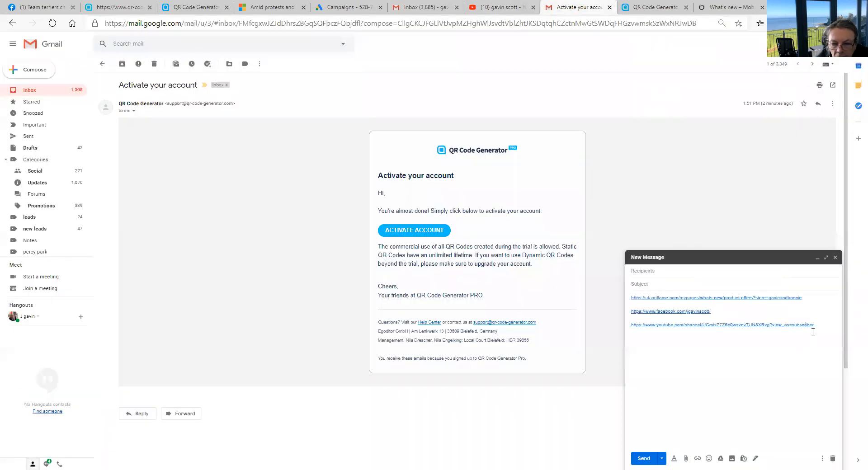
drag(818, 322, 632, 327)
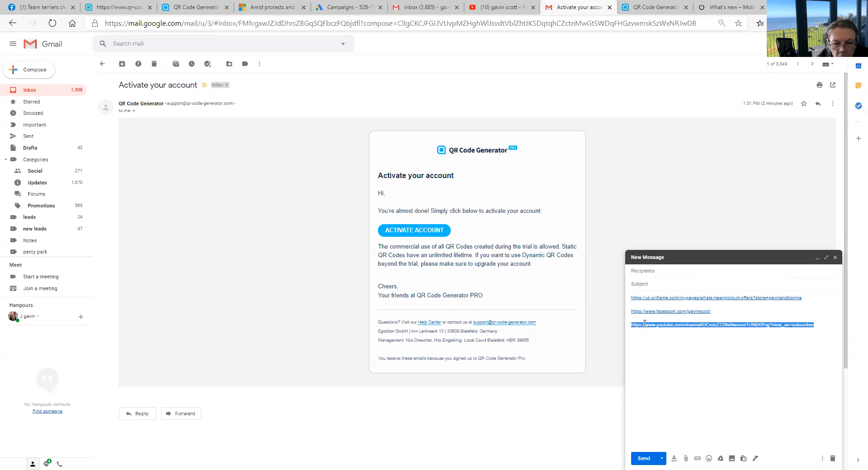
right_click(643, 324)
click(666, 170)
key(ctrl+3)
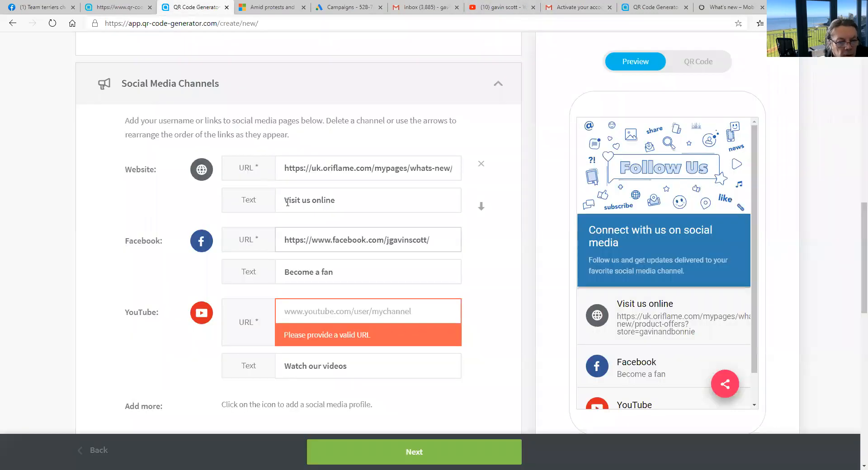
click(306, 313)
right_click(305, 313)
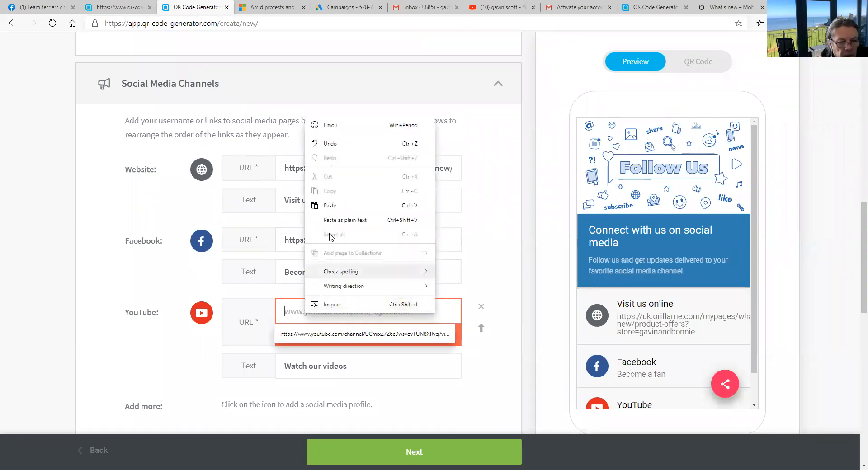
click(332, 204)
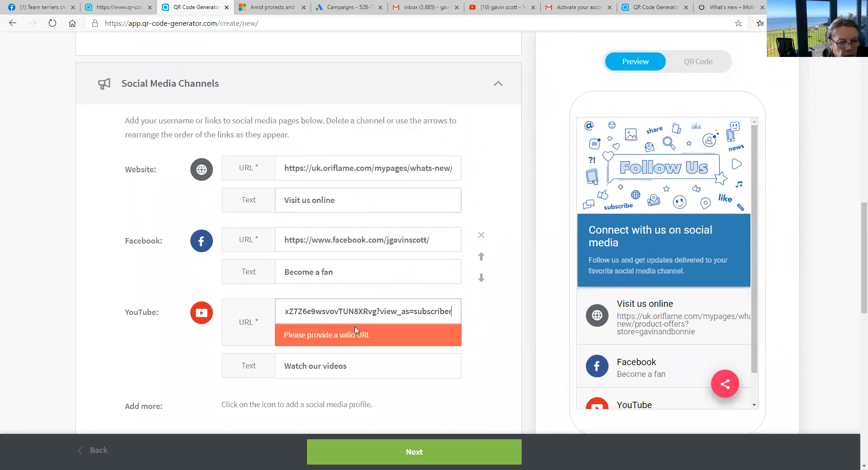
click(460, 460)
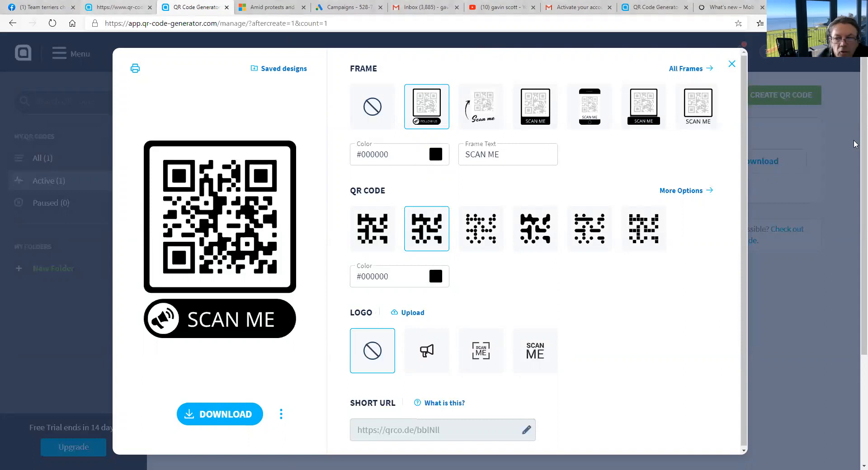
With the SCAN ME framed code ready, return to the Facebook group post.
click(67, 8)
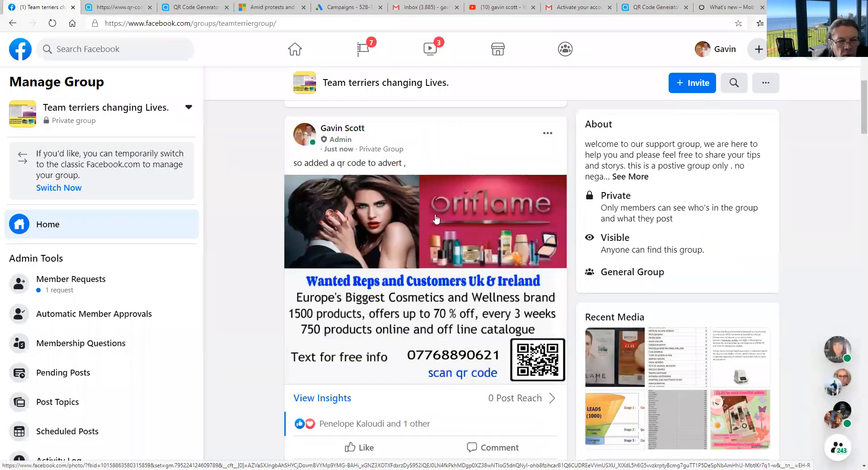